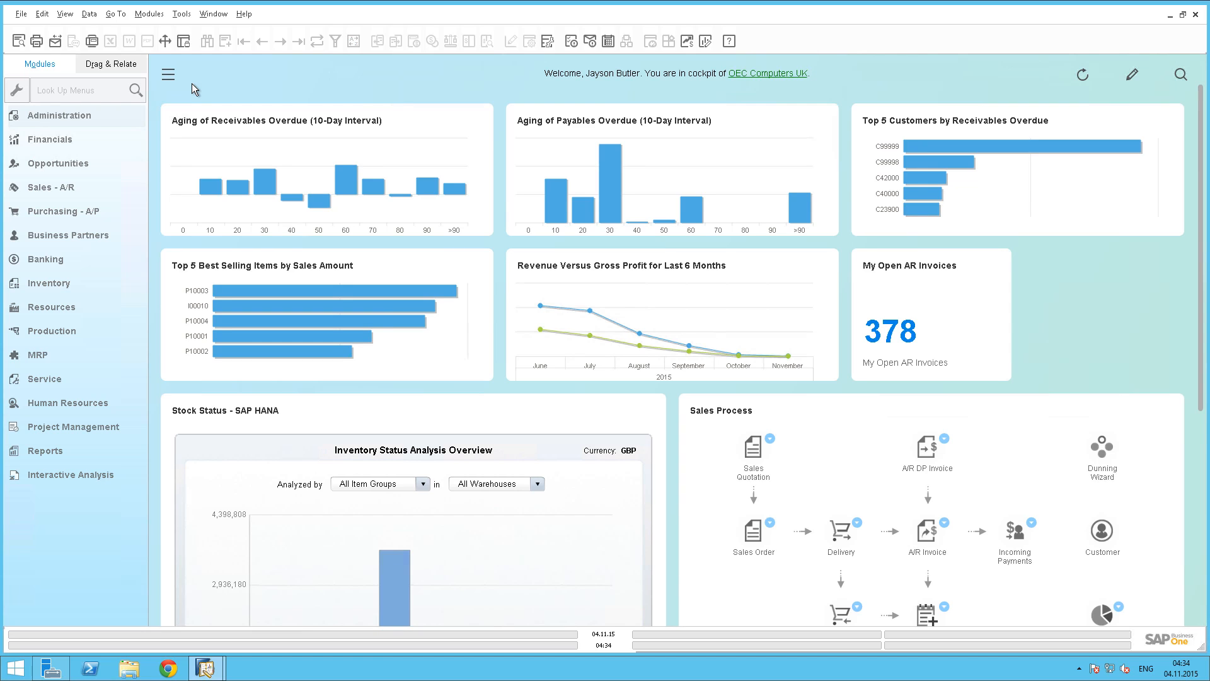
Open General Settings and set data ownership management to Business Partner Only, then save.
left_click(97, 114)
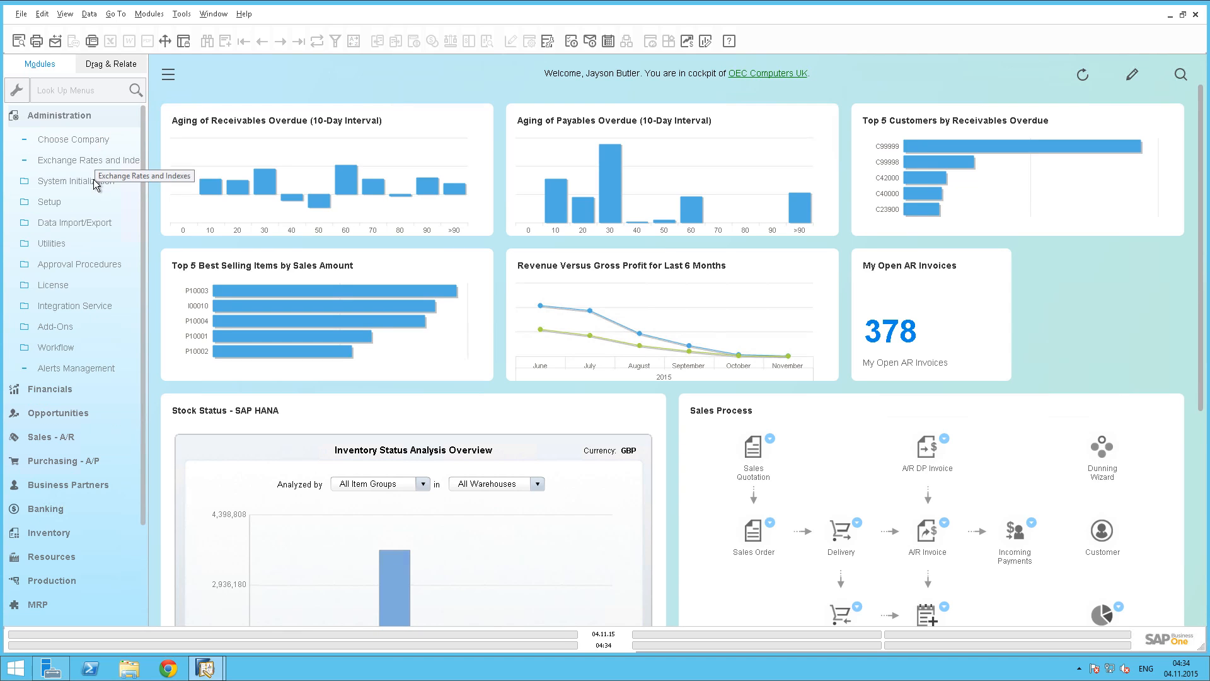
left_click(93, 181)
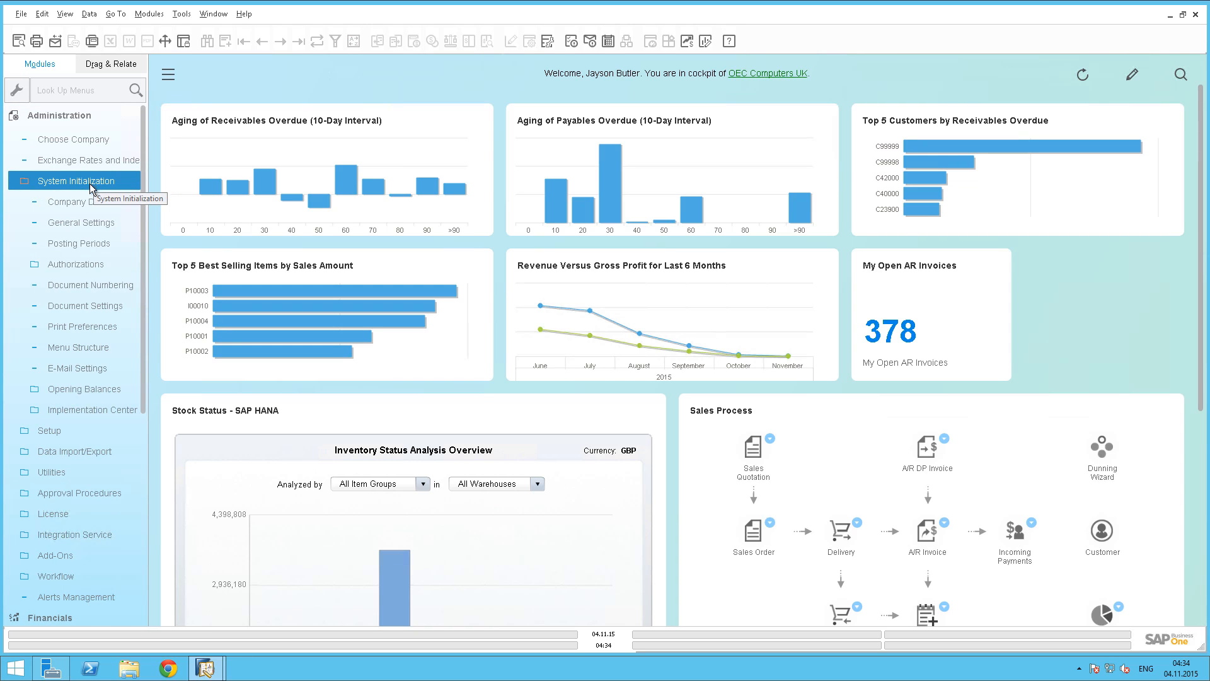
left_click(89, 222)
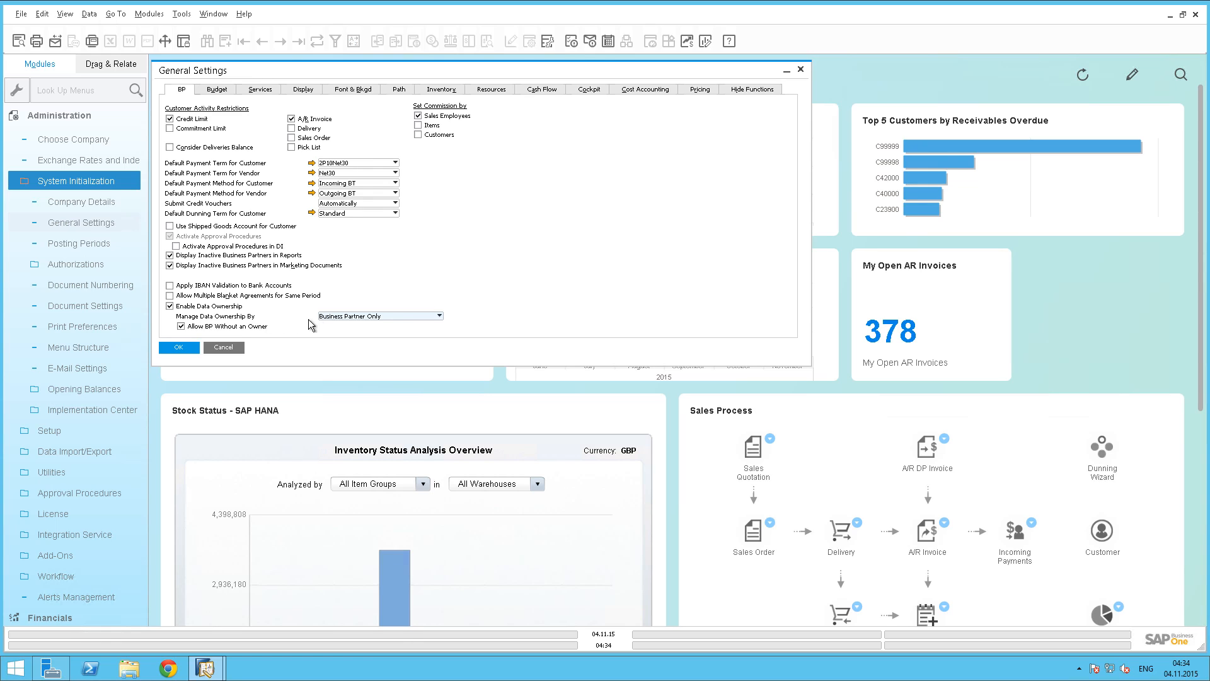
left_click(387, 317)
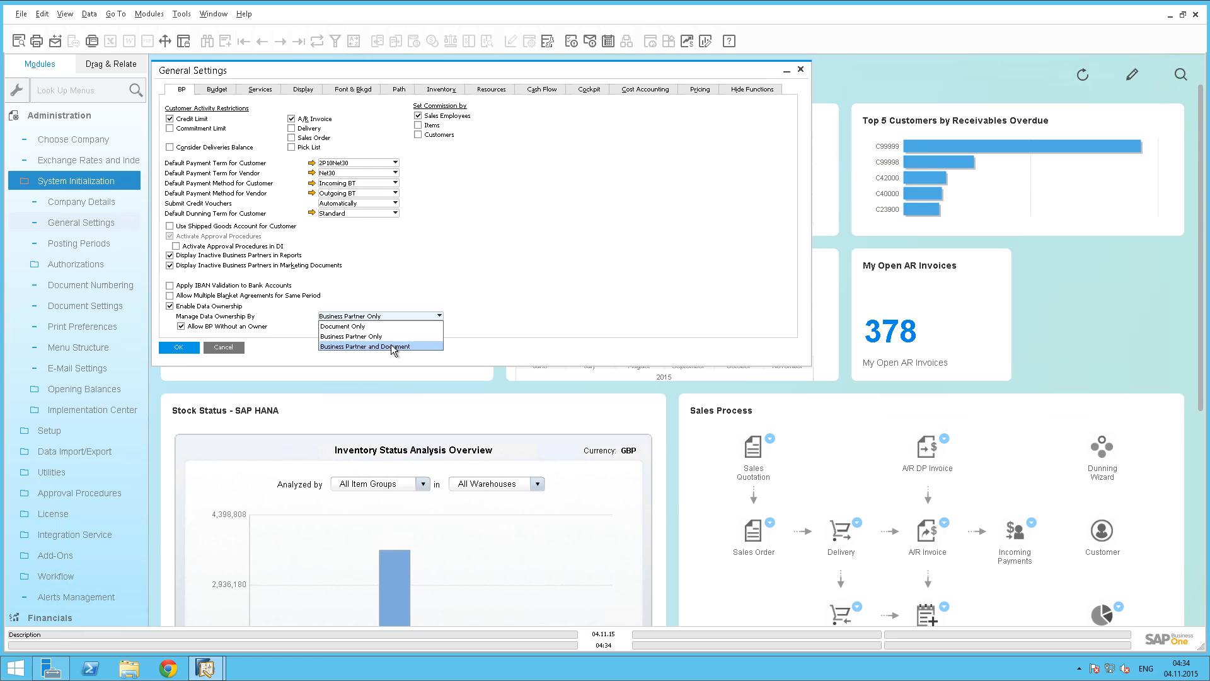
left_click(332, 337)
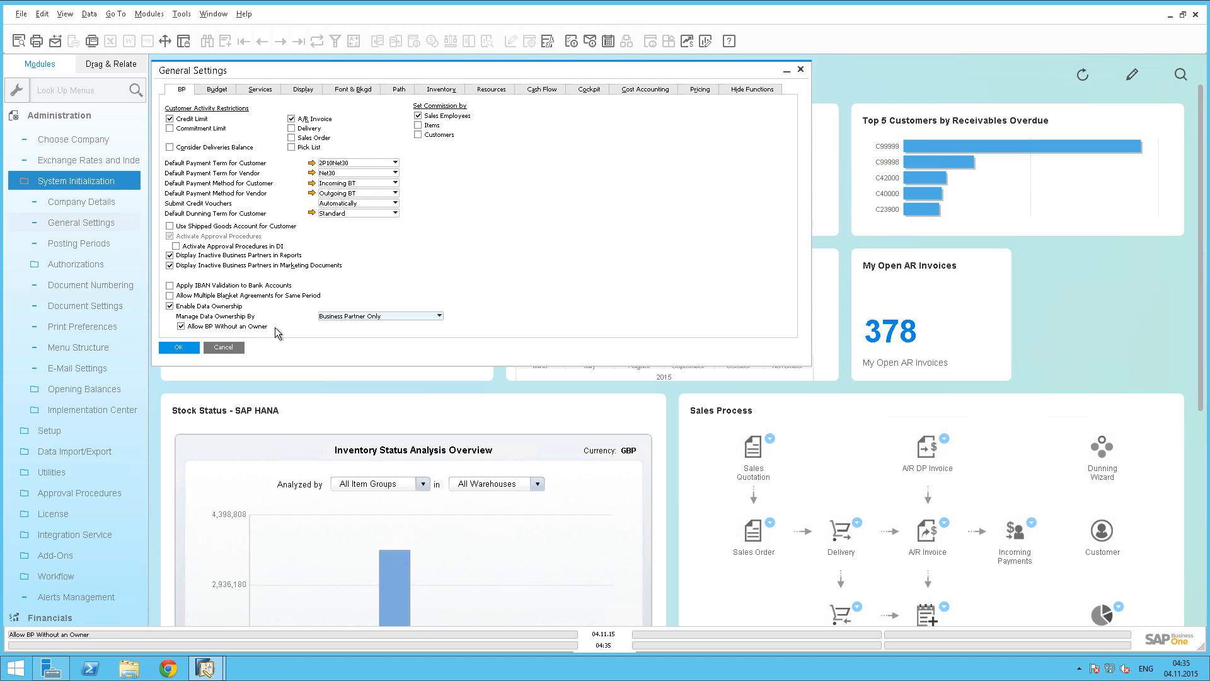
left_click(177, 347)
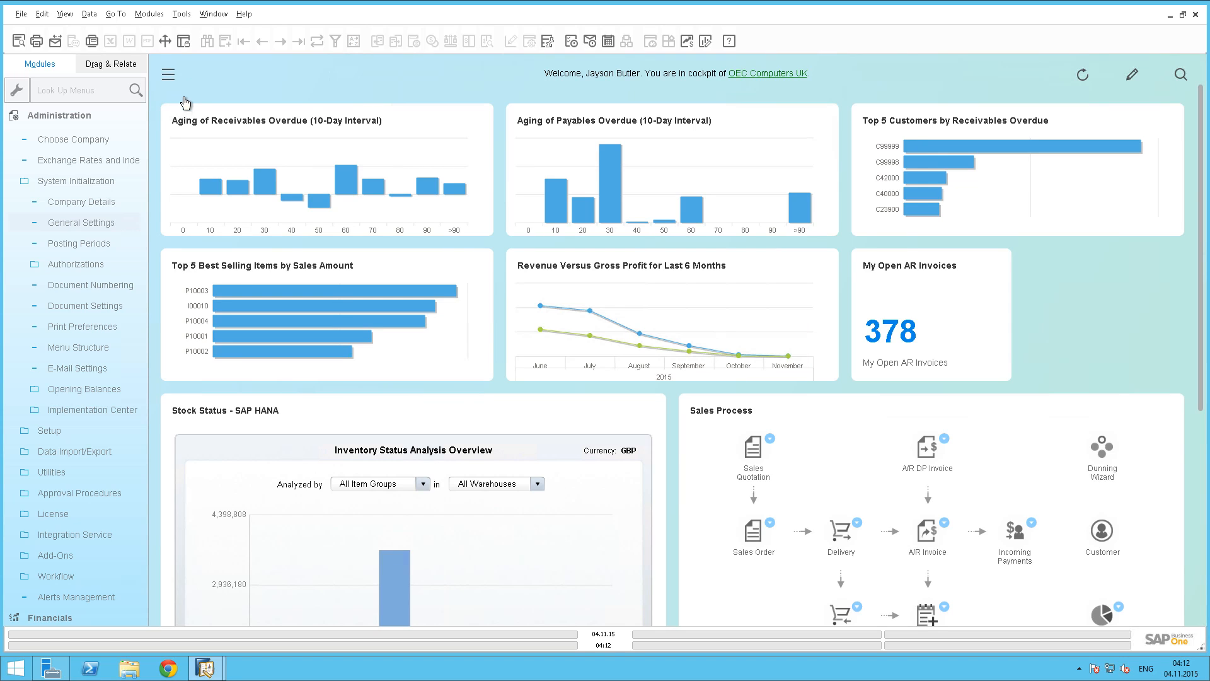
Open Data Ownership Authorizations and review the business partner and purchase request authorizations of two employees.
left_click(88, 263)
left_click(88, 264)
left_click(88, 327)
left_click(88, 327)
left_click(88, 347)
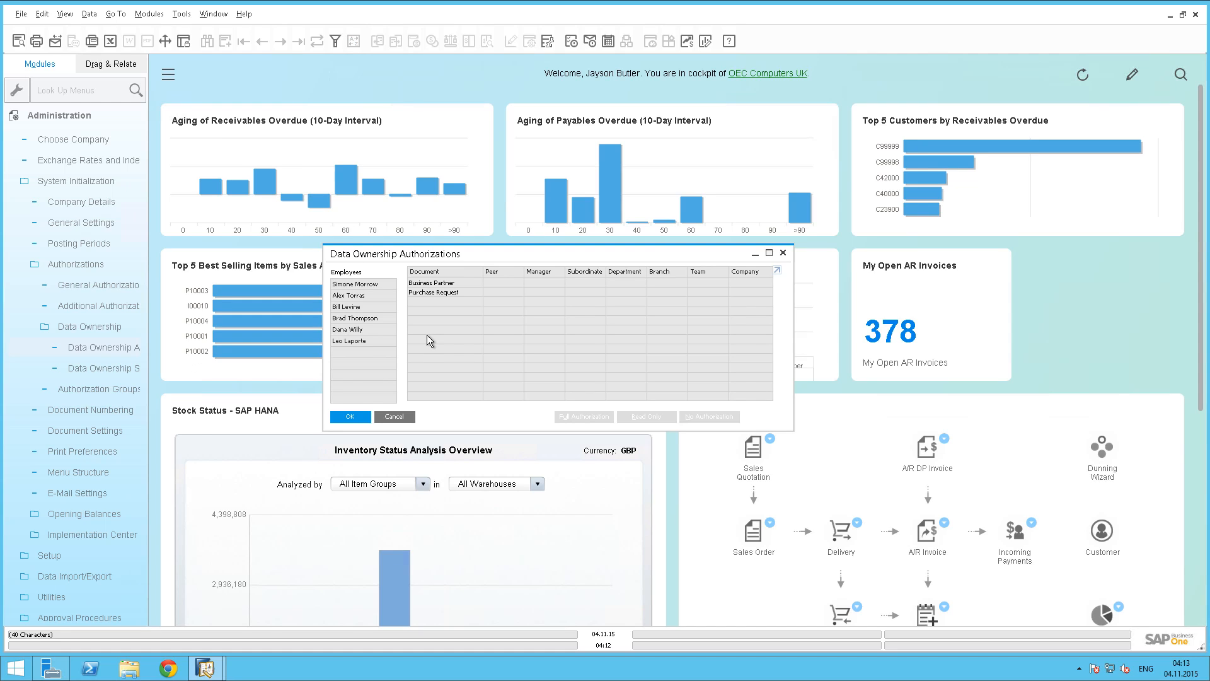
left_click(388, 307)
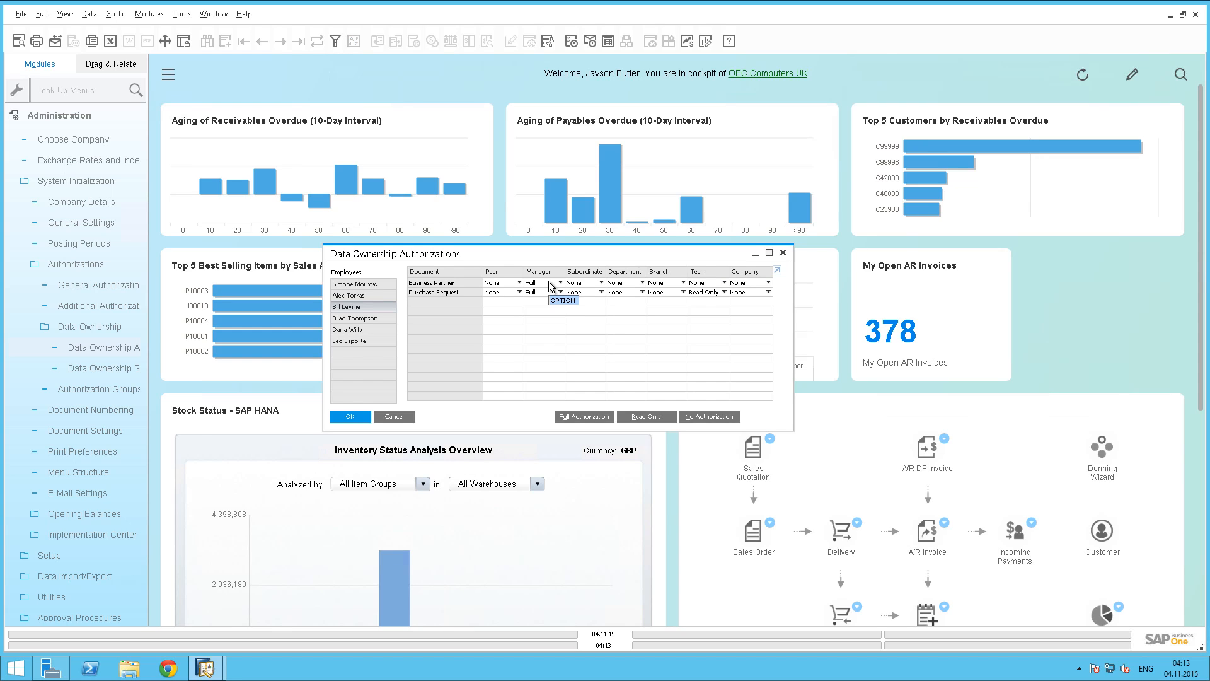
left_click(470, 291)
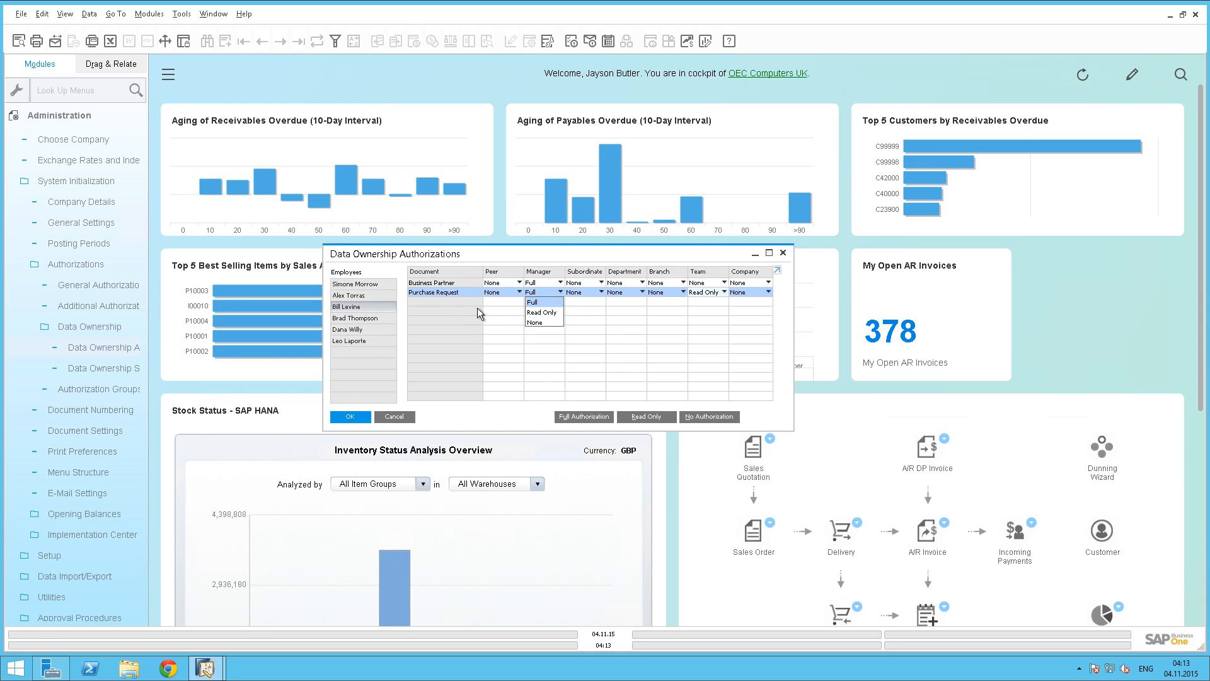
left_click(379, 296)
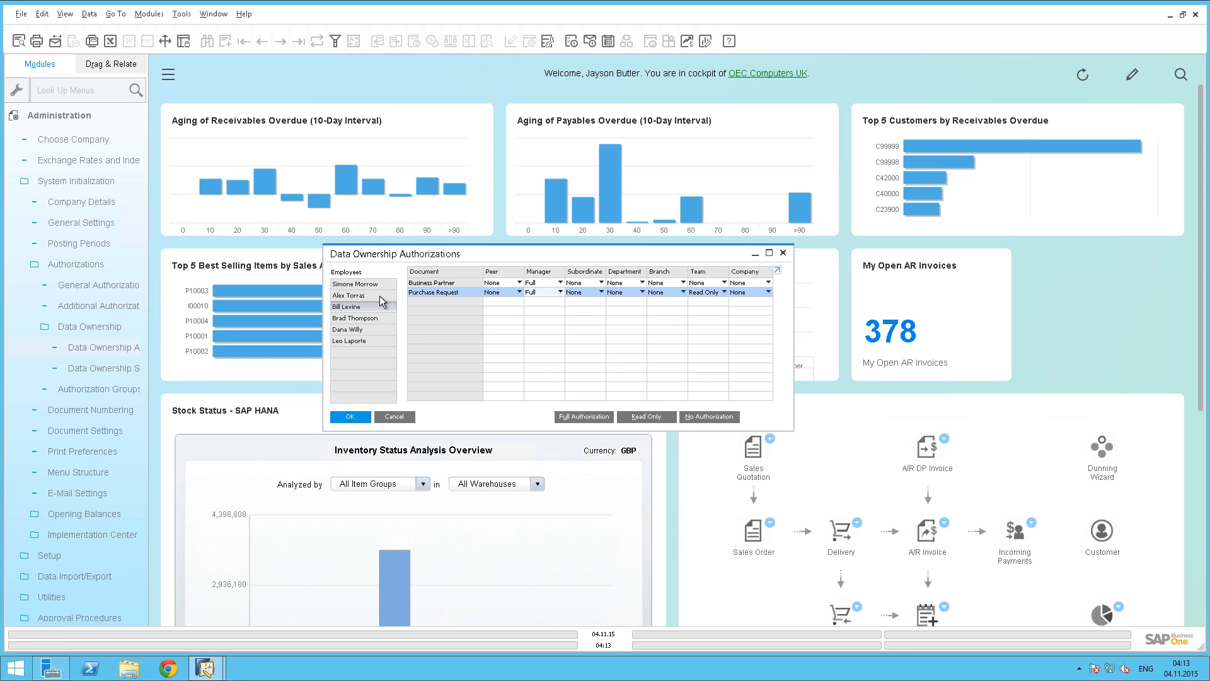
left_click(379, 296)
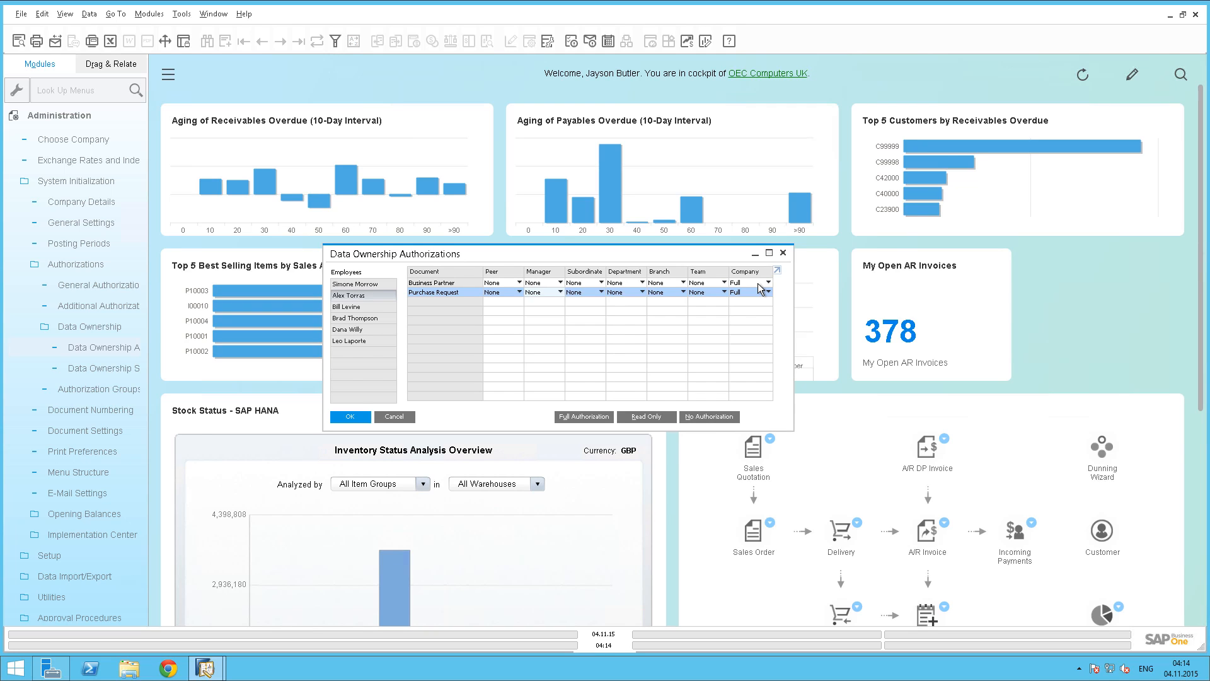
Open Business Partner Master Data and browse through the partner records to check each owner.
left_click(67, 115)
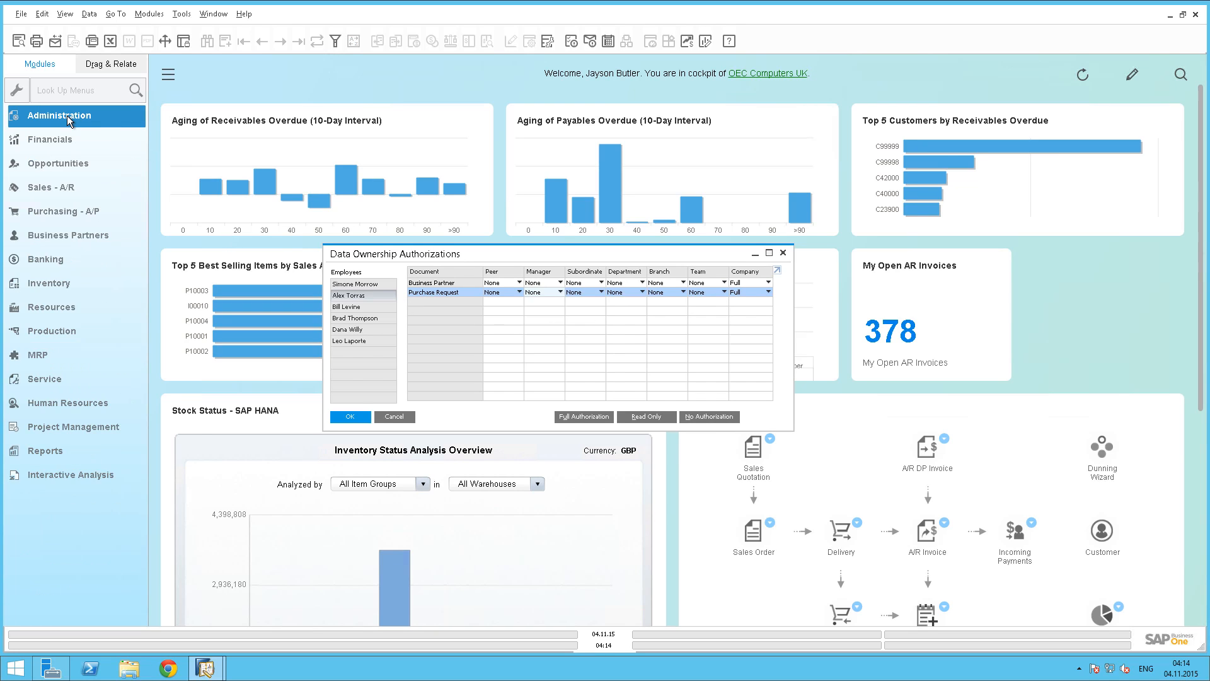
left_click(74, 237)
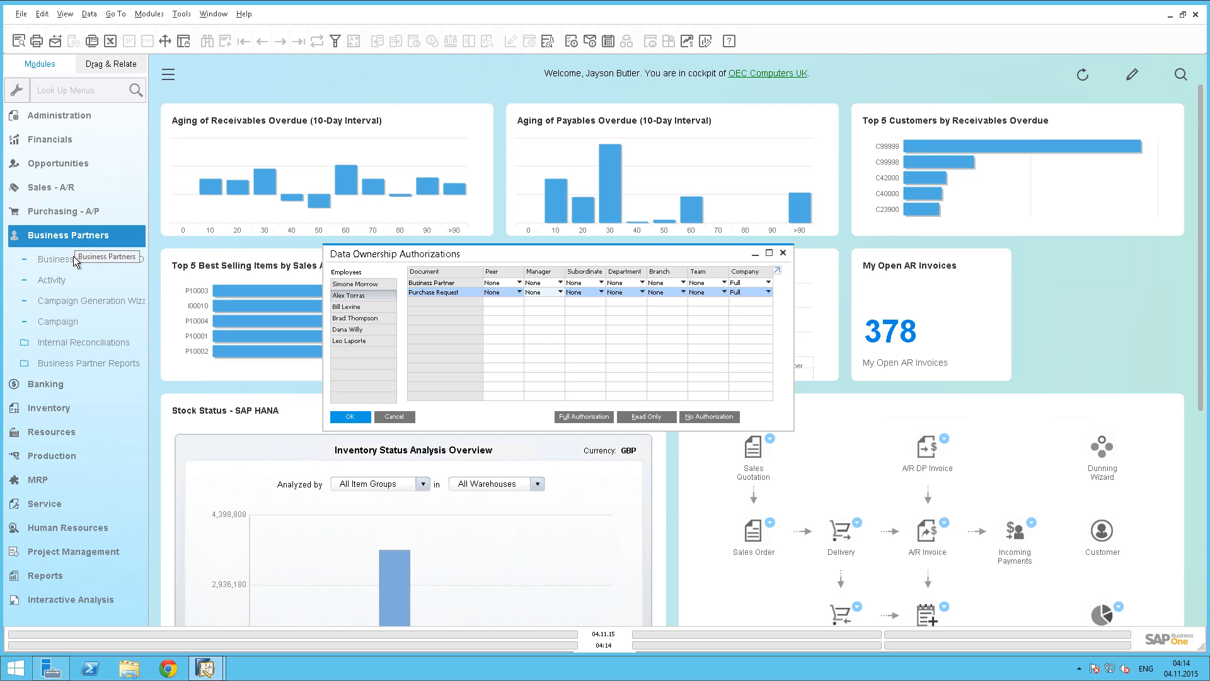
left_click(73, 256)
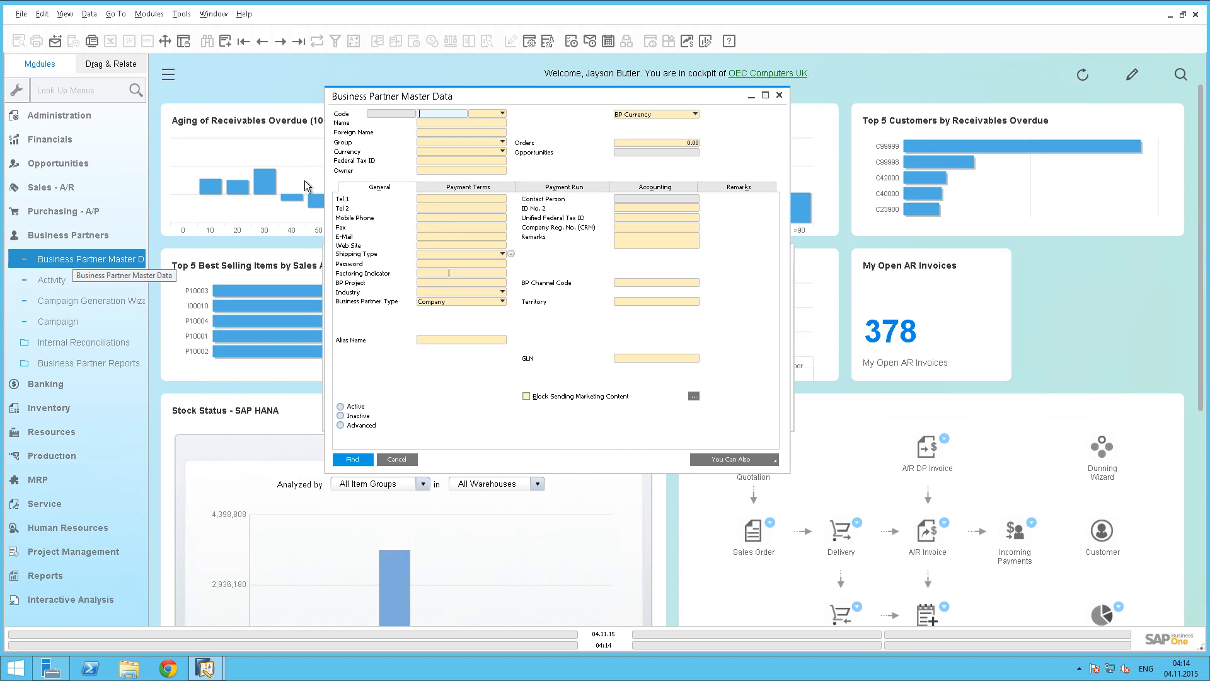
left_click(246, 41)
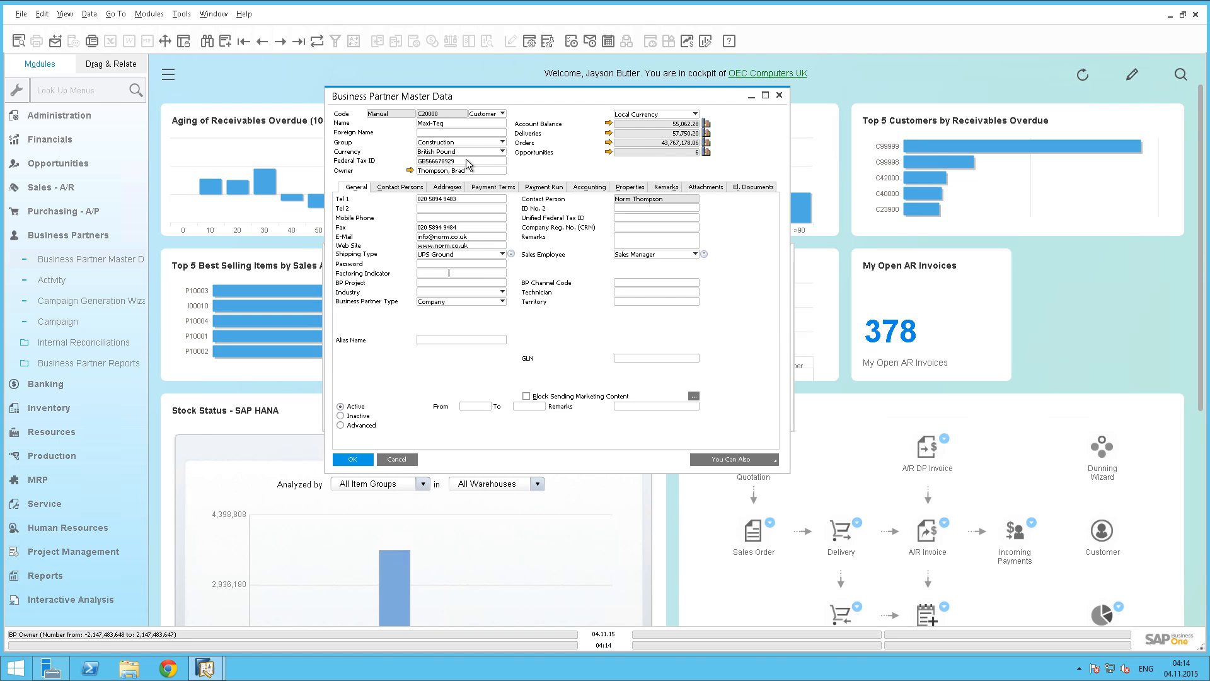
left_click(282, 42)
left_click(281, 43)
left_click(281, 42)
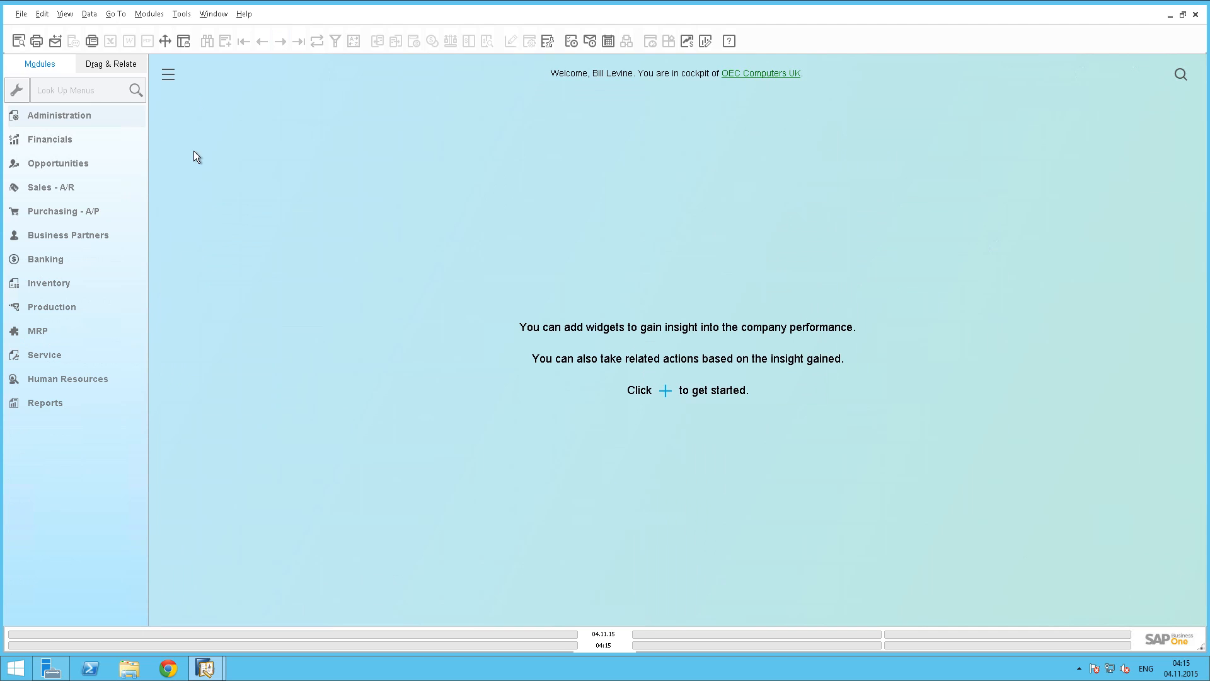
As the newly logged-in user, open Business Partner Master Data and browse to the last and first partner records.
left_click(81, 233)
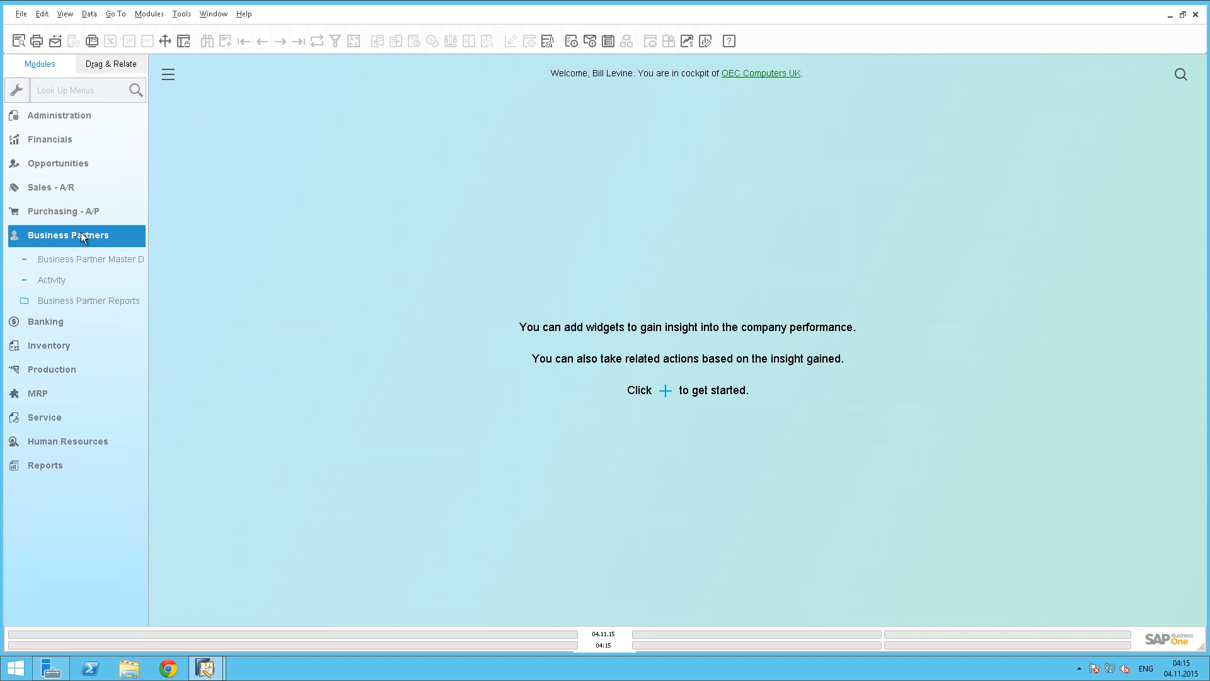
left_click(90, 260)
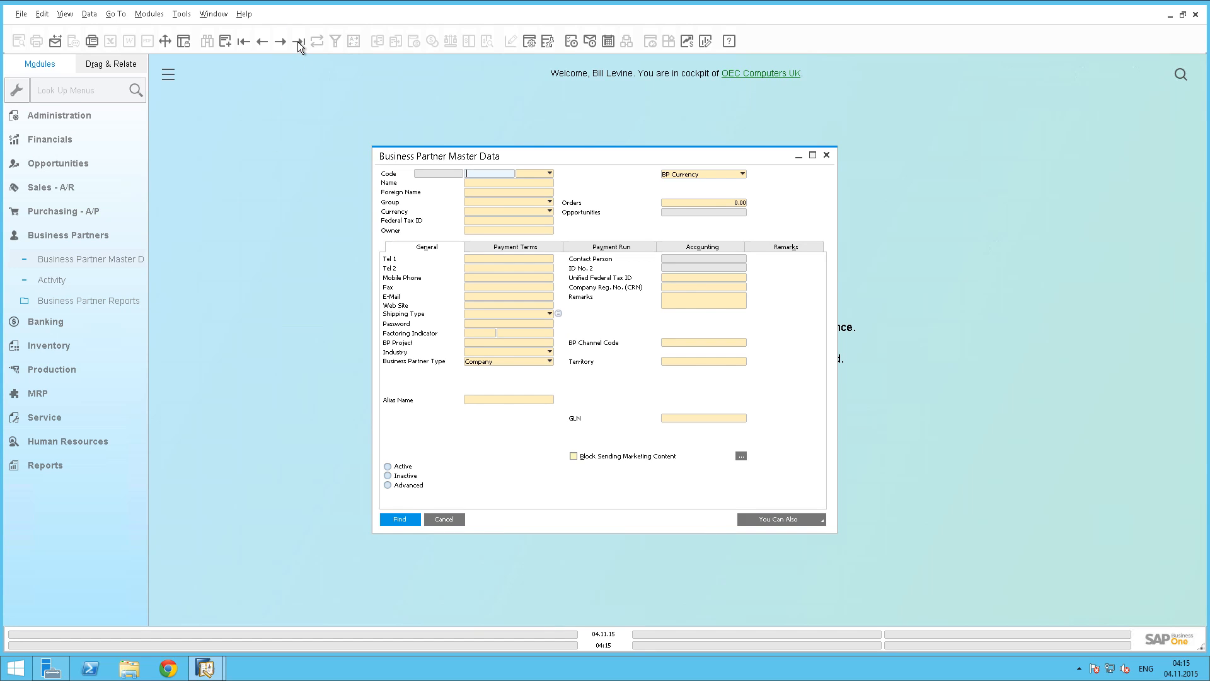
left_click(297, 42)
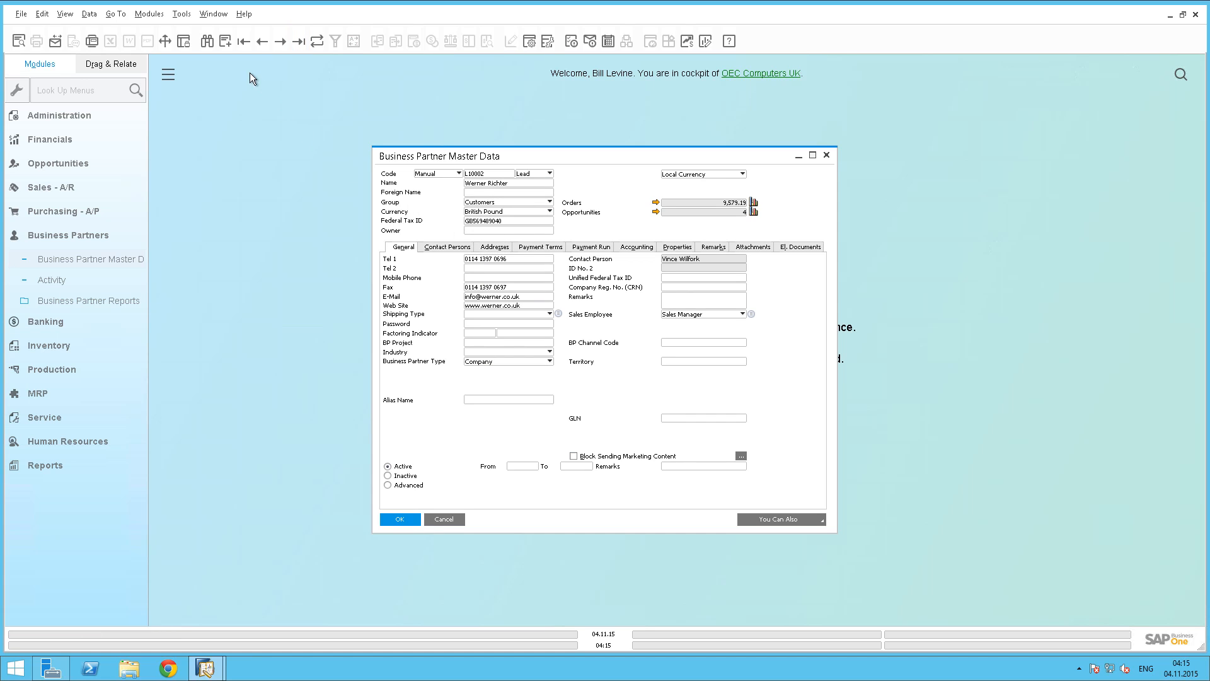
left_click(244, 43)
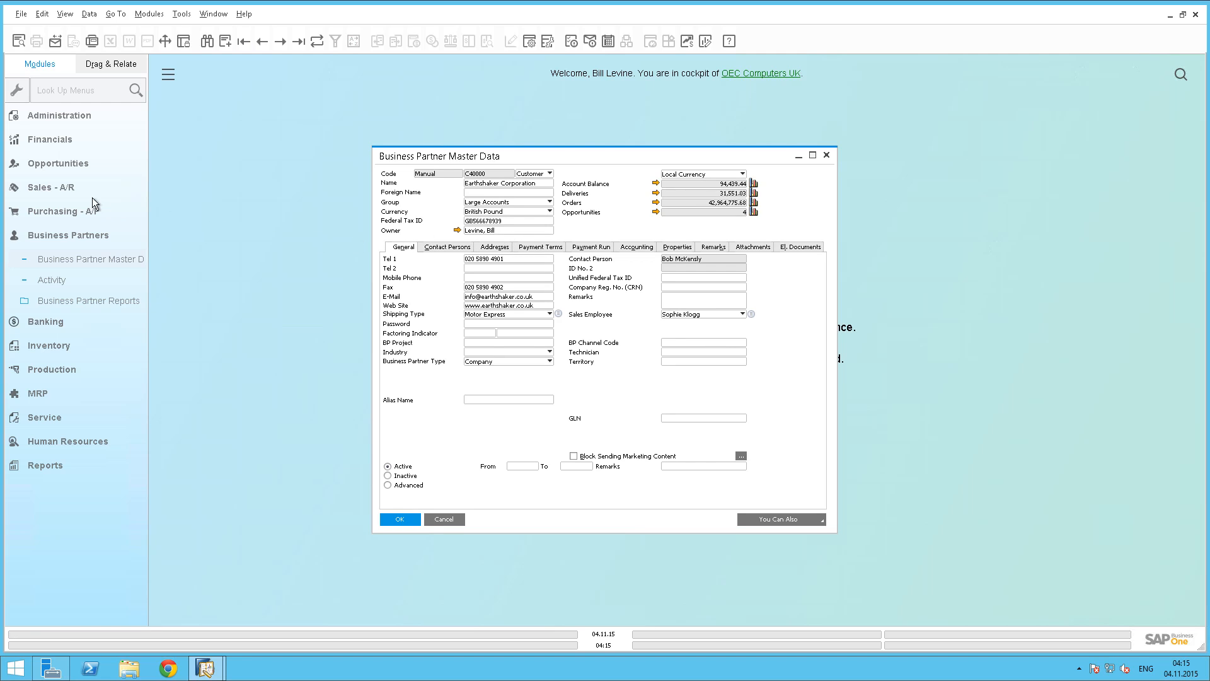
Create a new Sales Order and open the list of business partners available as customers.
left_click(75, 189)
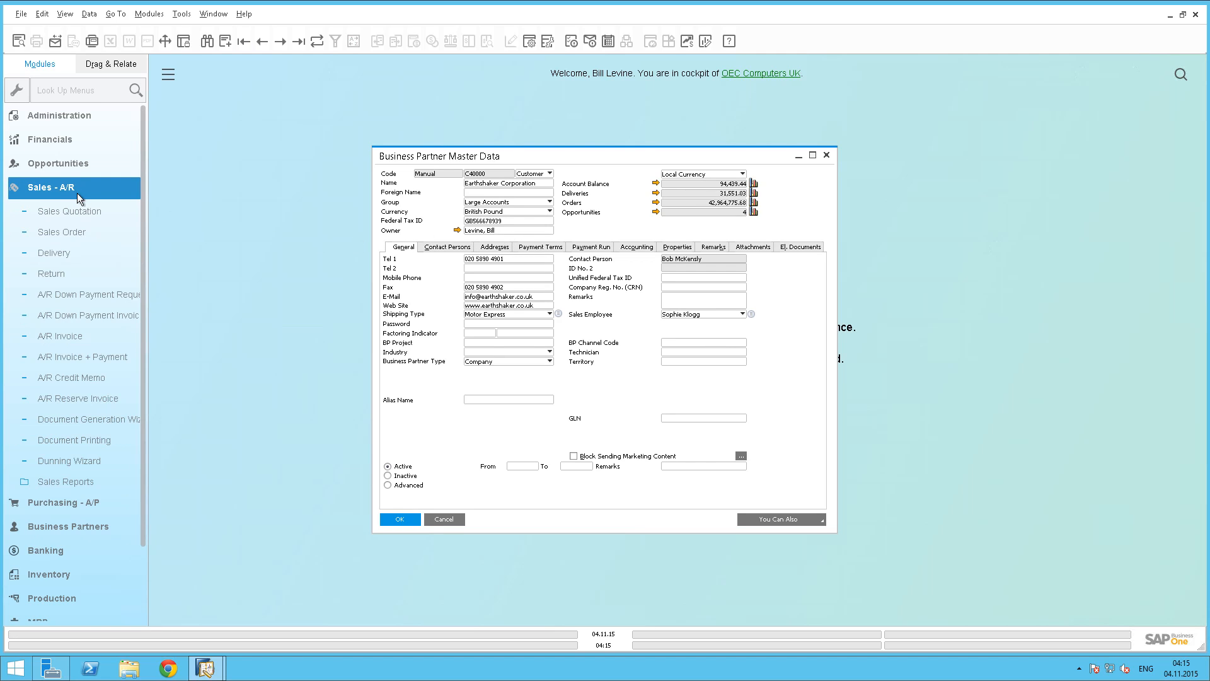
left_click(126, 166)
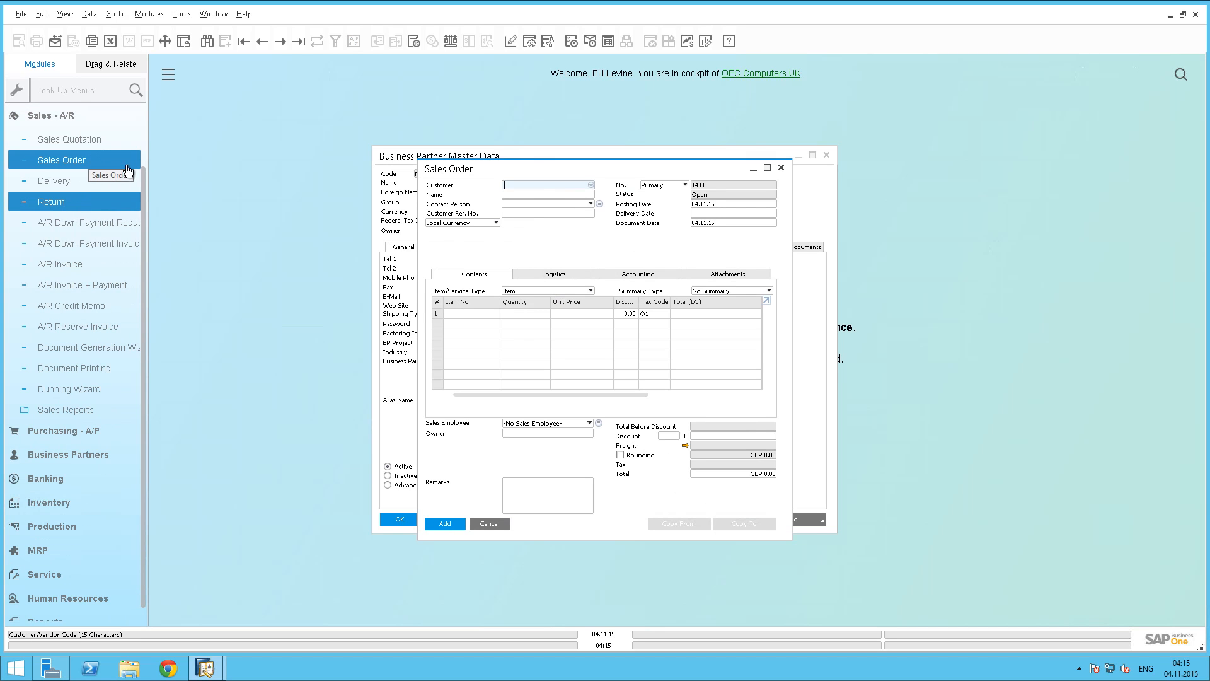
left_click(591, 184)
left_click_drag(590, 177, 649, 207)
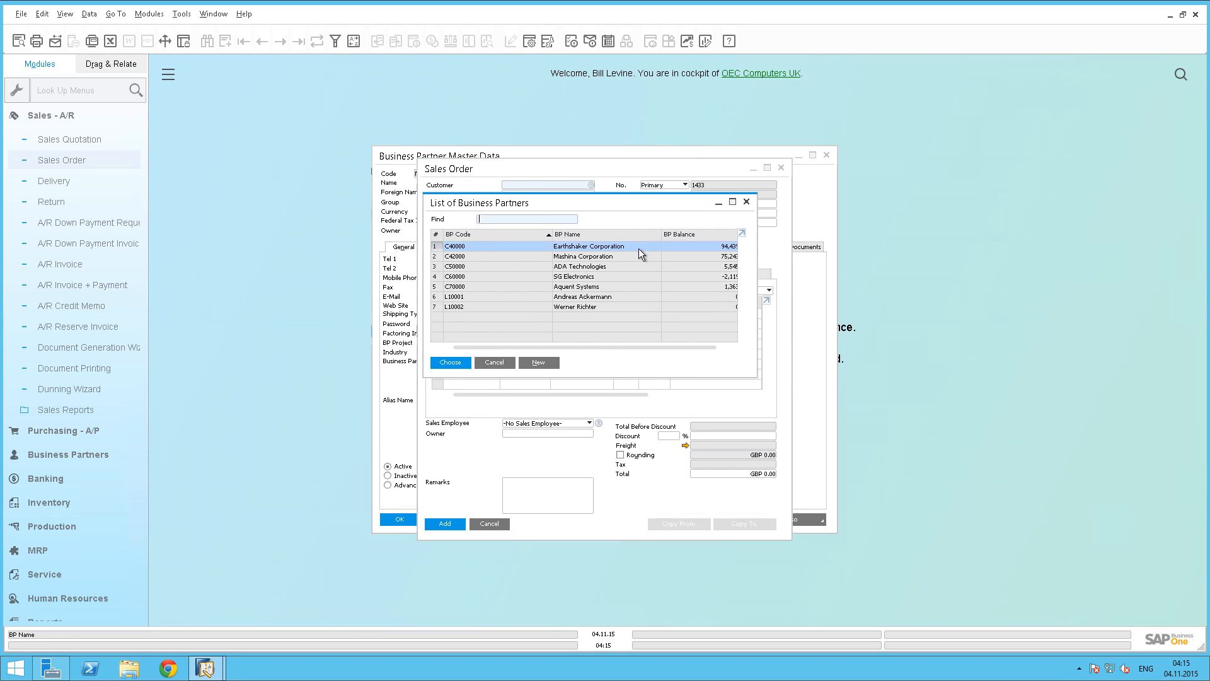